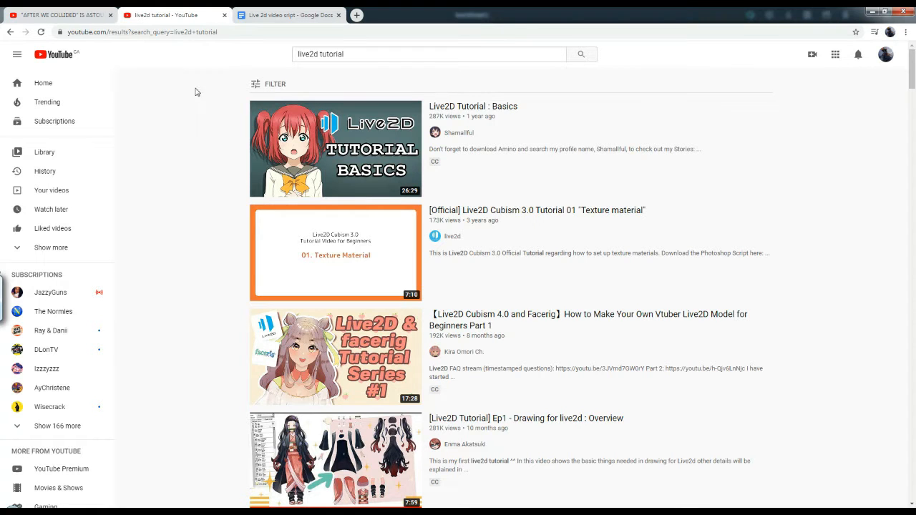
- Browse the YouTube search results for live2d tutorial videos
scroll(196, 92, down, 2)
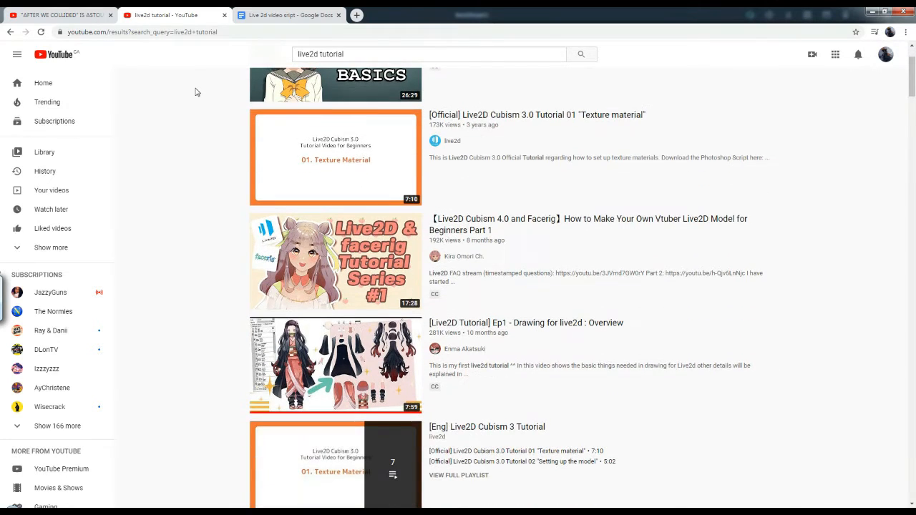
scroll(197, 91, down, 5)
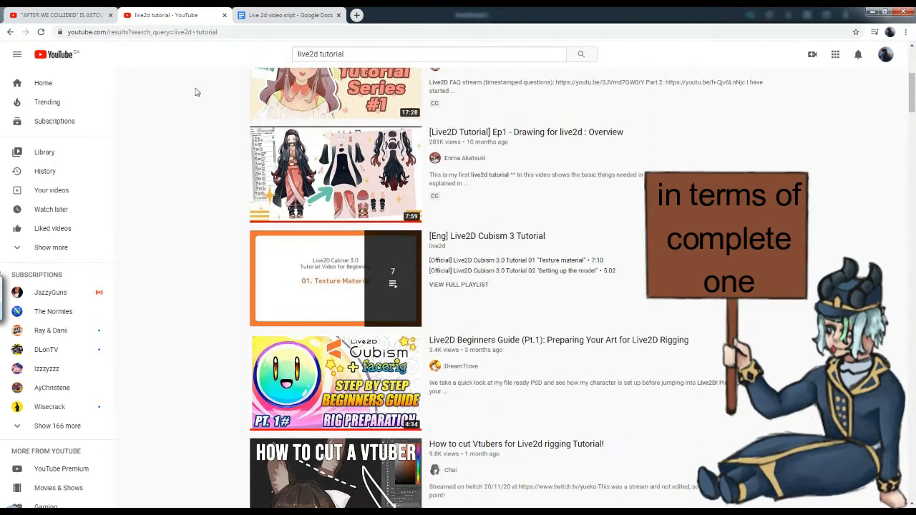
scroll(197, 91, down, 4)
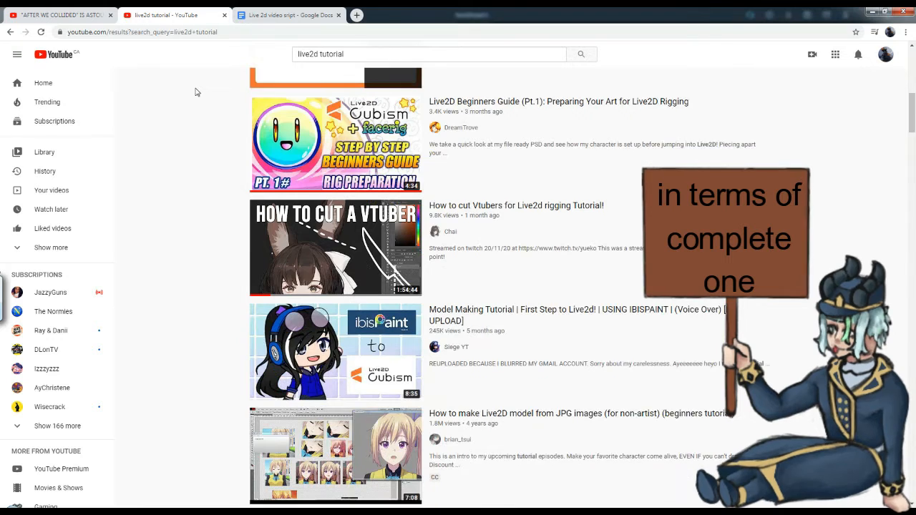
scroll(197, 91, down, 5)
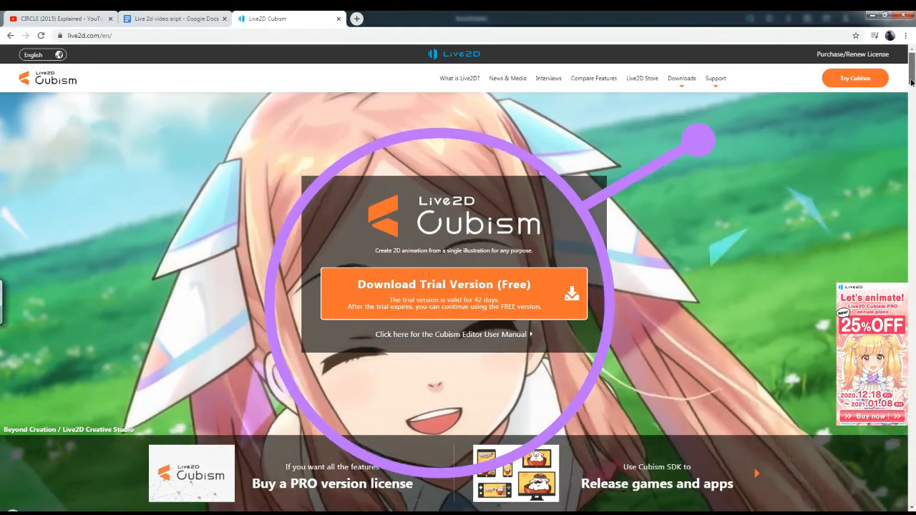
- Look over the Live2D Cubism home page, including its free trial download
scroll(907, 88, down, 2)
drag(912, 86, 908, 152)
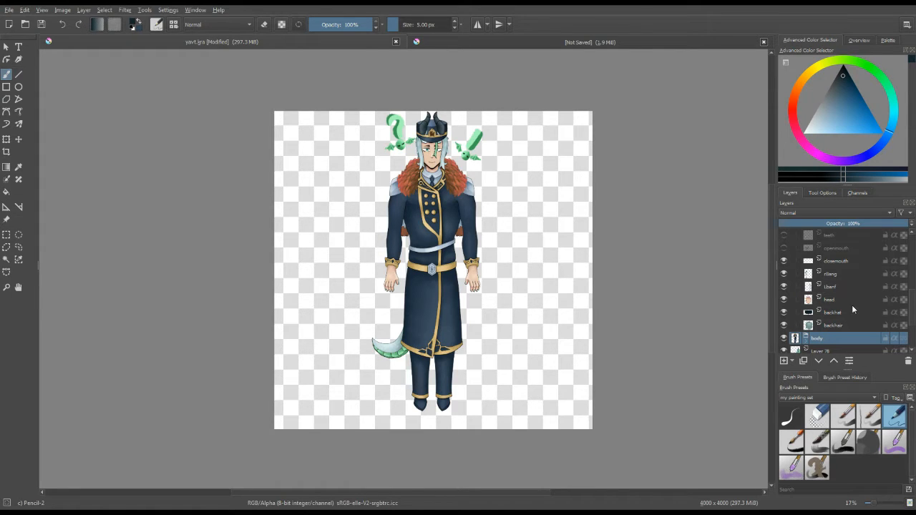
- Look through the layer stack of the character drawing yavt.kra
scroll(842, 293, down, 2)
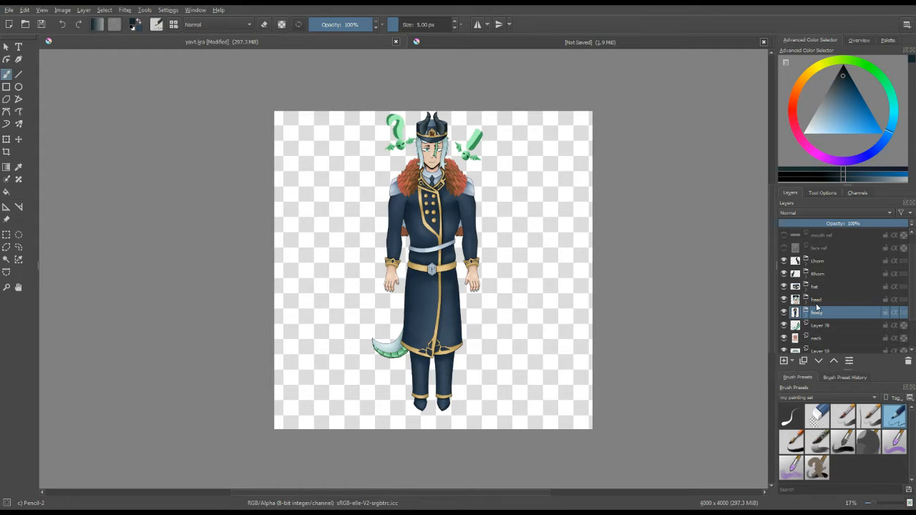
key(ctrl+s)
scroll(846, 324, up, 1)
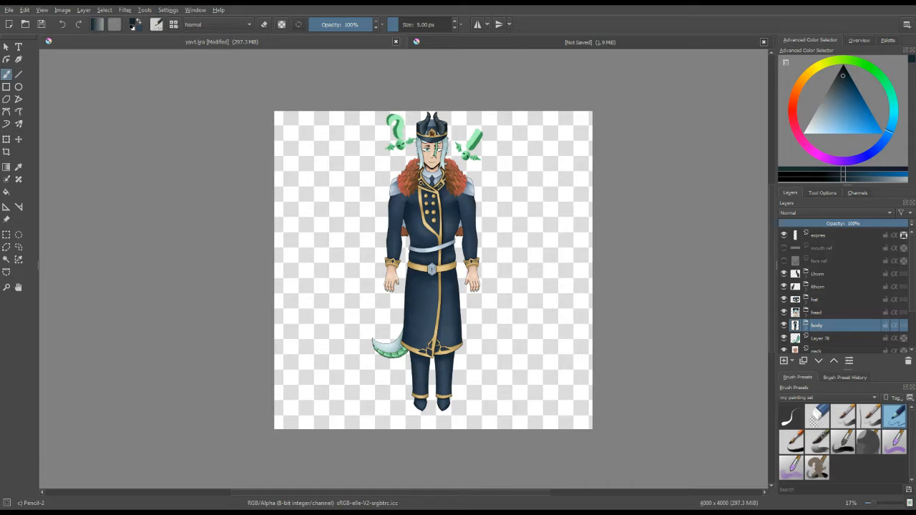
scroll(769, 241, up, 2)
scroll(683, 241, down, 2)
- Toggle the visibility of the face ref, mouth ref and expres layers to check what each contains
click(783, 261)
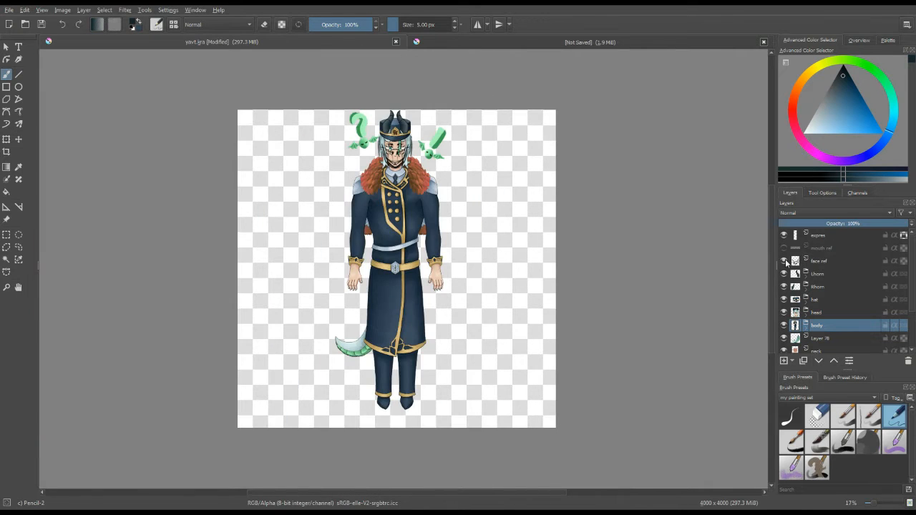
click(783, 260)
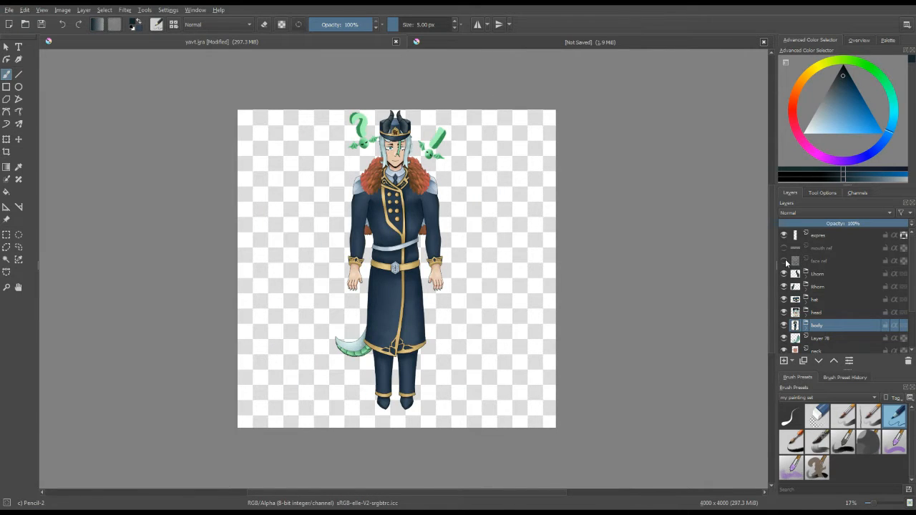
click(783, 261)
click(783, 260)
click(783, 247)
click(784, 247)
click(783, 235)
click(784, 235)
- Toggle the visibility of the layer directly below the body group and of the neck layer to identify their parts
scroll(802, 263, down, 2)
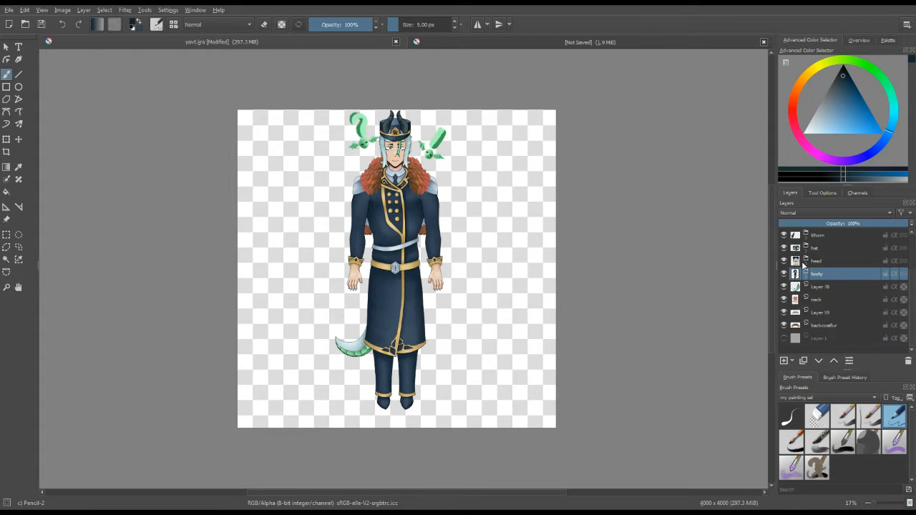
click(784, 287)
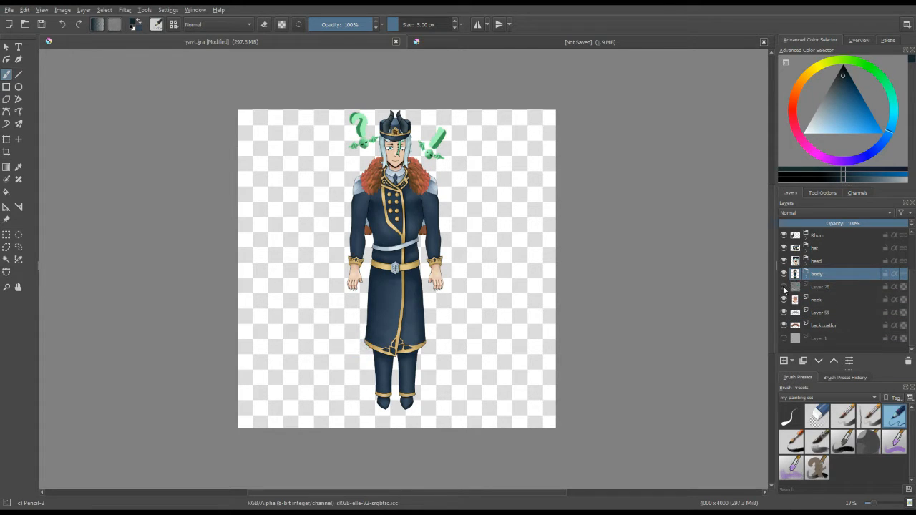
click(784, 286)
scroll(813, 307, up, 2)
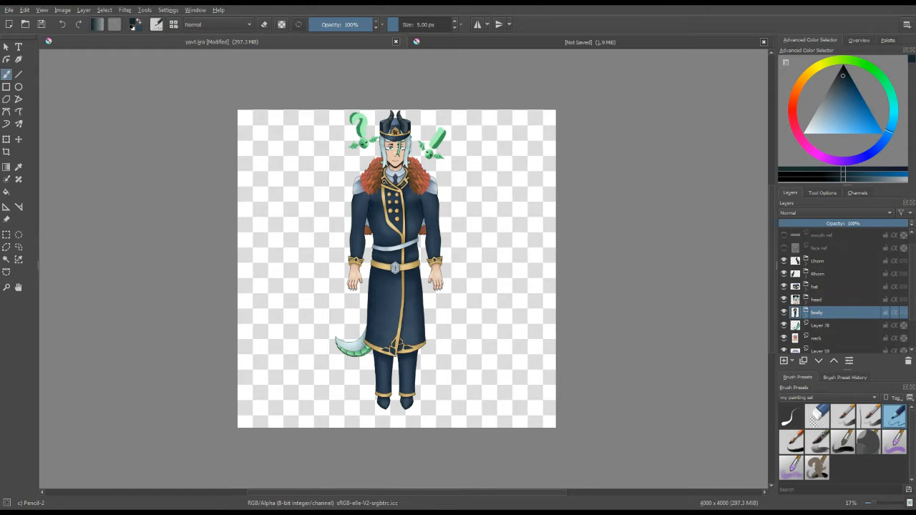
scroll(552, 320, down, 1)
scroll(551, 320, up, 1)
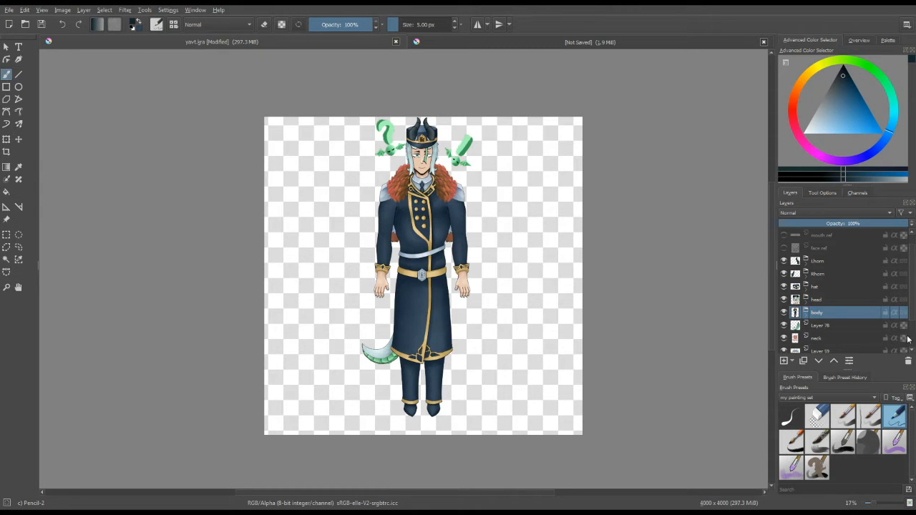
click(783, 325)
click(783, 325)
click(785, 338)
- Expand the head group and look through its face-part layers
scroll(794, 251, up, 1)
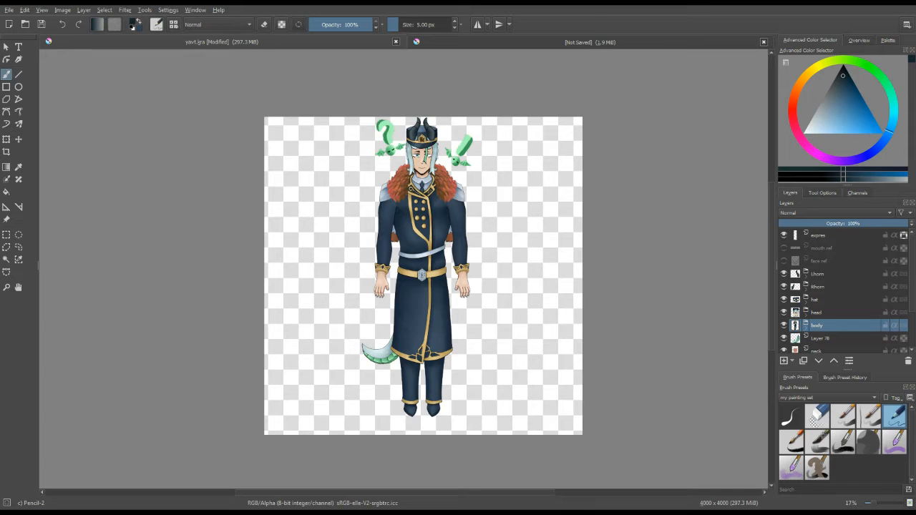
scroll(452, 138, up, 1)
scroll(465, 168, down, 1)
scroll(400, 144, up, 1)
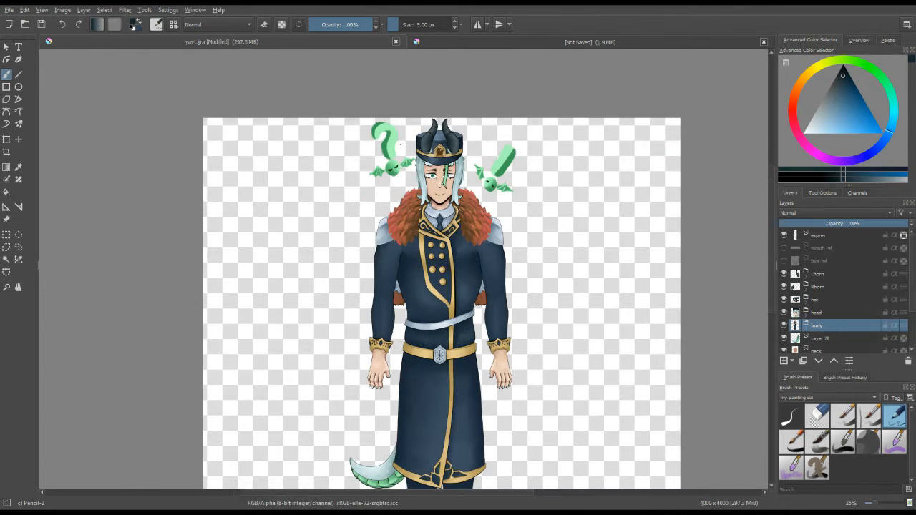
scroll(435, 168, up, 1)
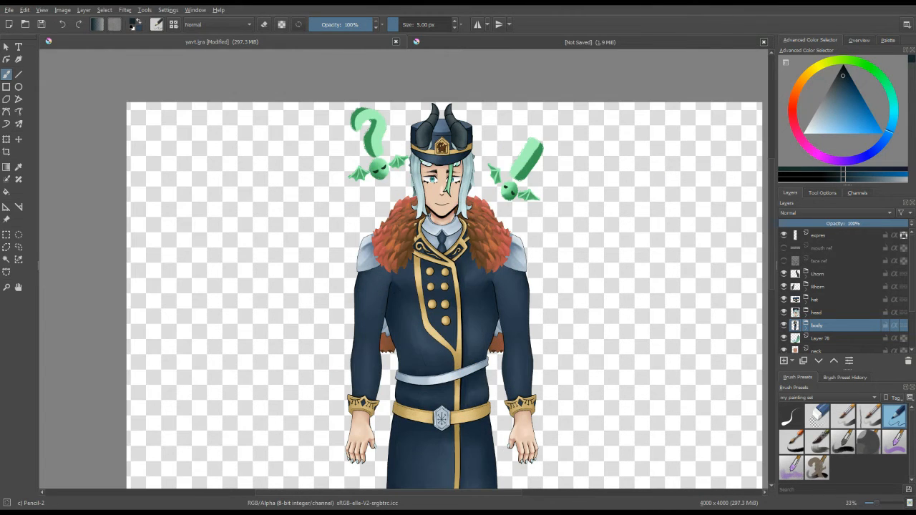
click(806, 312)
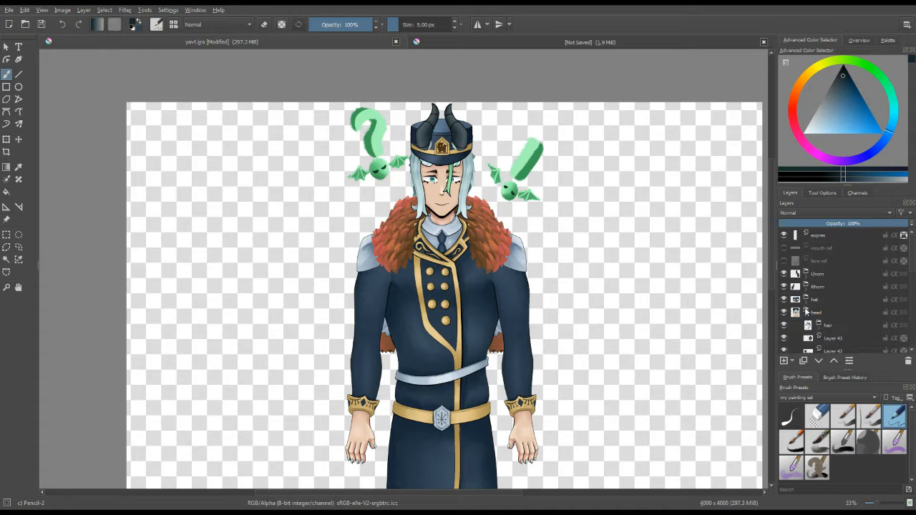
scroll(810, 315, down, 2)
scroll(814, 320, down, 3)
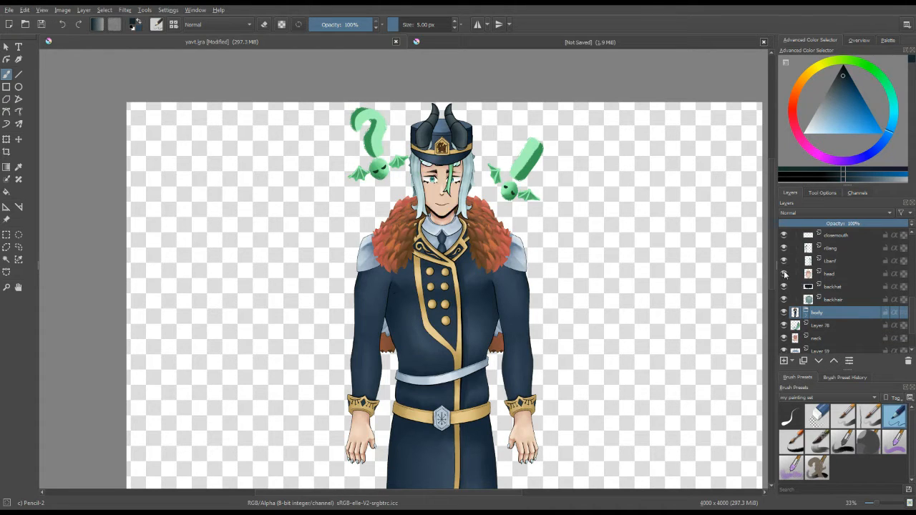
scroll(803, 290, up, 1)
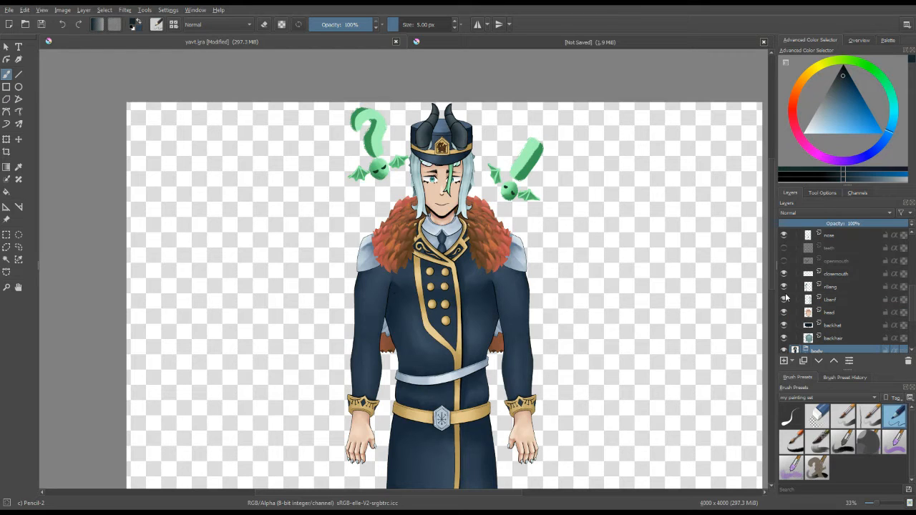
- Toggle the visibility of the two bang layers in the head group to check each piece
click(784, 300)
click(784, 300)
click(784, 287)
click(784, 287)
scroll(787, 288, up, 1)
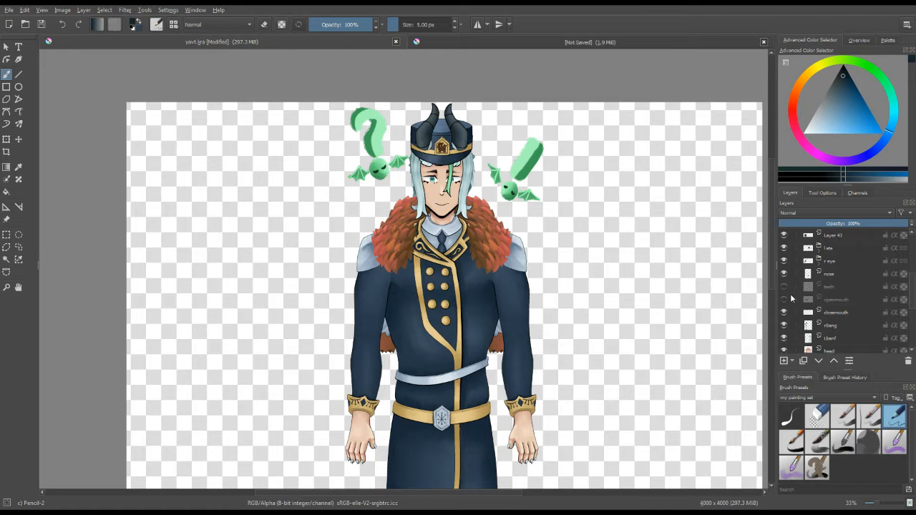
- Toggle the openmouth and teeth layers on and off to preview the character's open mouth
click(784, 299)
click(784, 287)
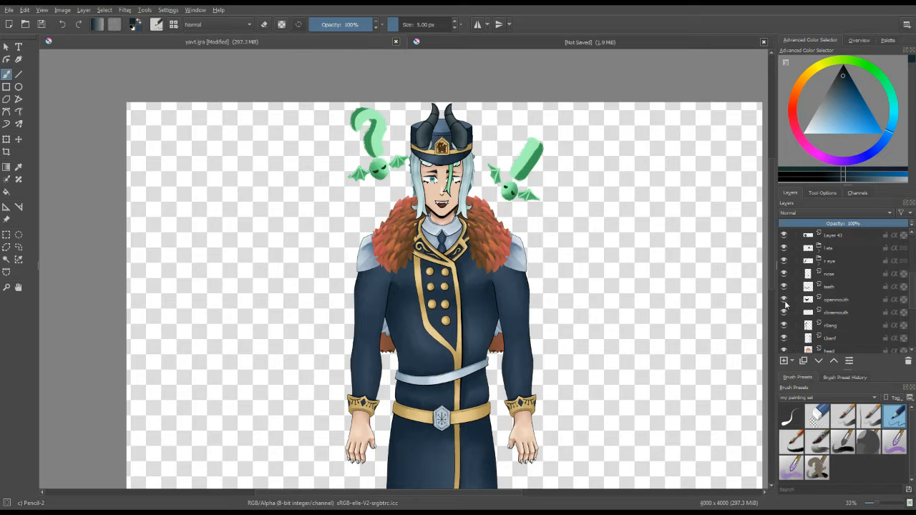
click(784, 300)
click(784, 286)
scroll(787, 286, up, 1)
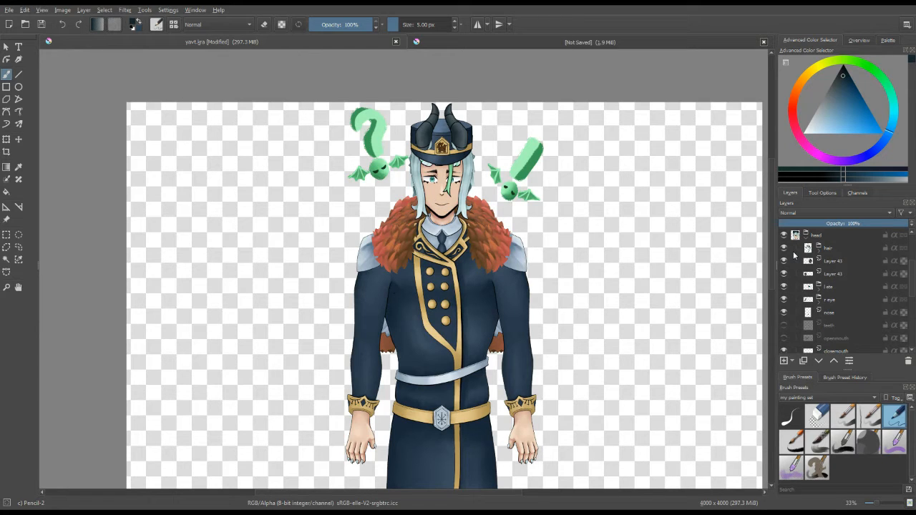
- Expand the hair group inside the head group to inspect its separate layers
scroll(793, 256, up, 1)
click(819, 286)
scroll(531, 223, down, 3)
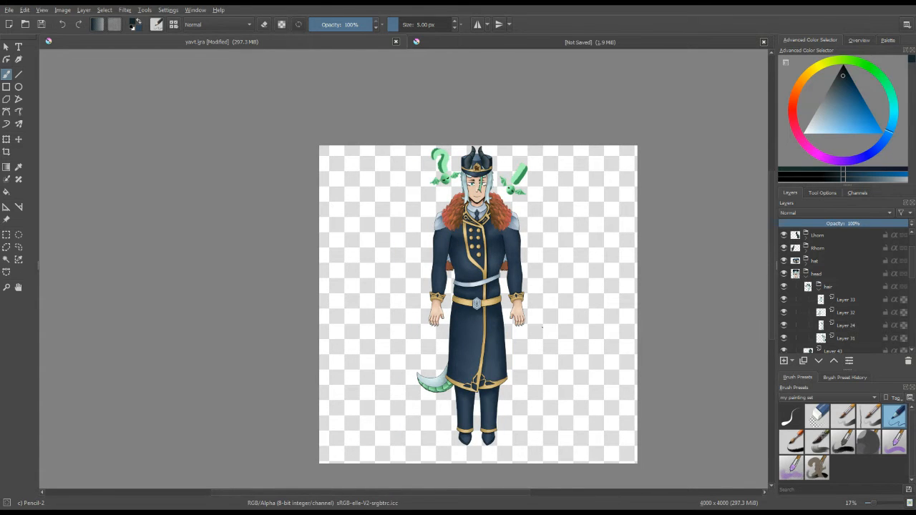
scroll(538, 324, up, 1)
scroll(440, 255, down, 1)
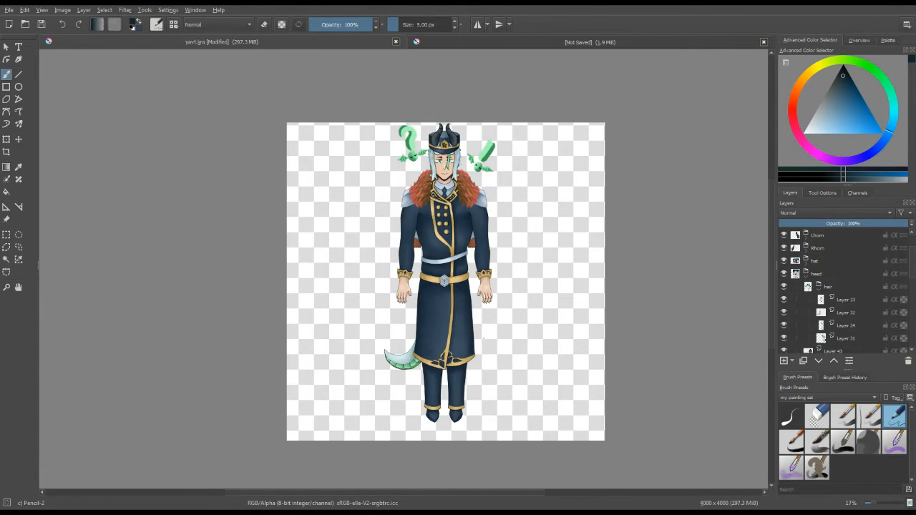
- Toggle the expres layer off and on to check which part of the drawing it holds
scroll(812, 287, up, 1)
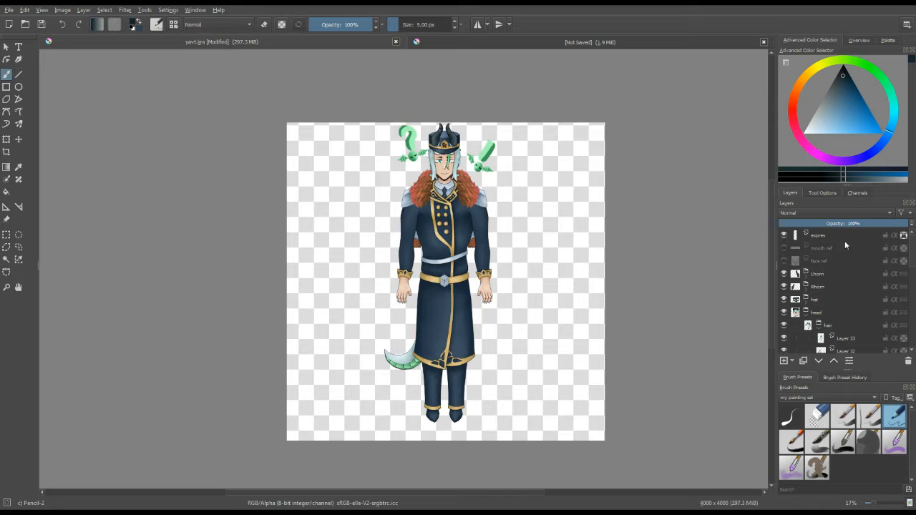
click(784, 236)
click(784, 235)
scroll(416, 145, up, 1)
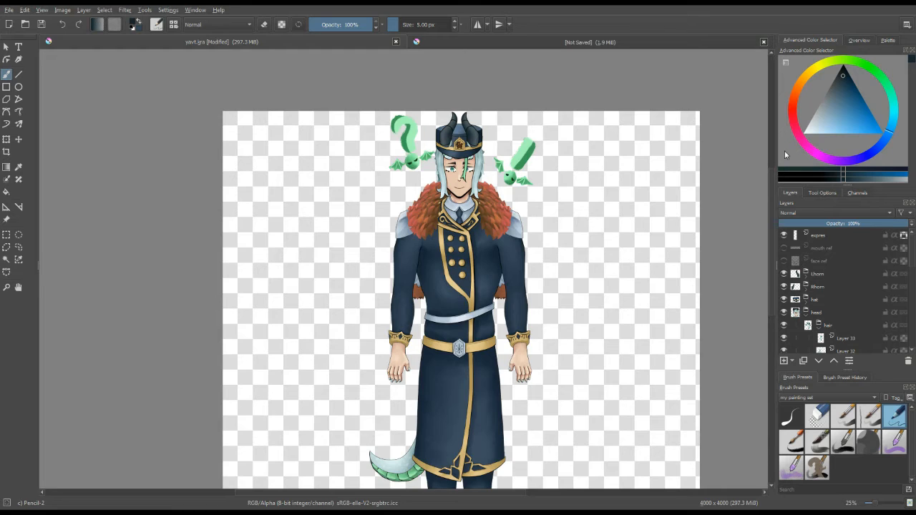
- Switch to the unsaved notes document and examine the 3D thinking sketches
click(575, 42)
scroll(568, 103, down, 1)
scroll(192, 266, up, 1)
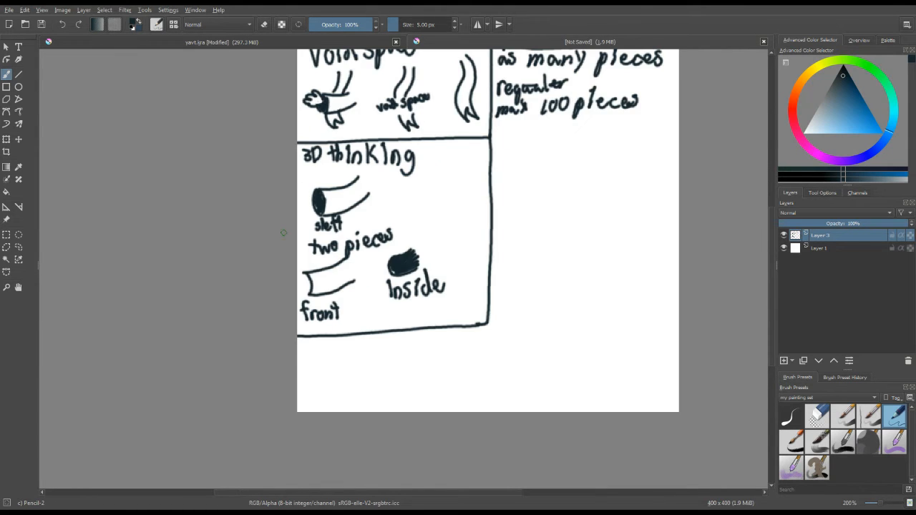
scroll(284, 229, up, 1)
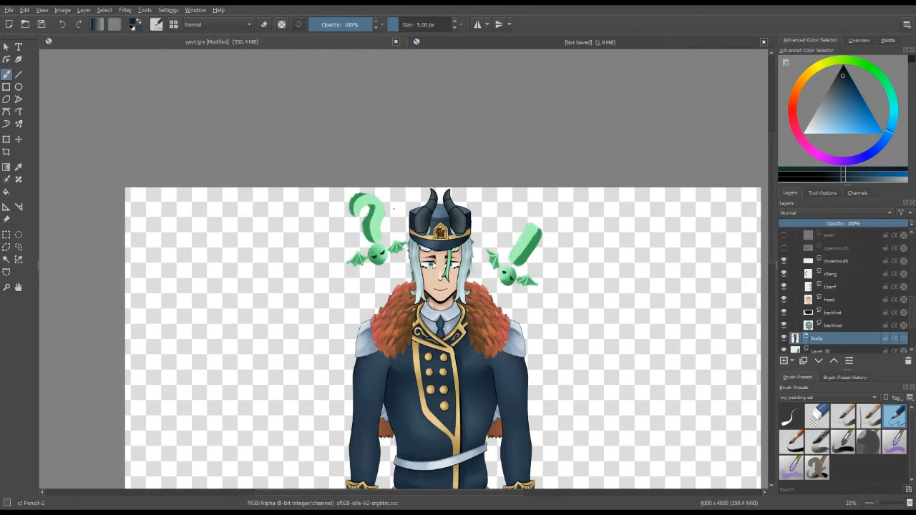
- Sketch several freehand curved strokes on the head layer in the empty area beside the character
scroll(426, 209, up, 1)
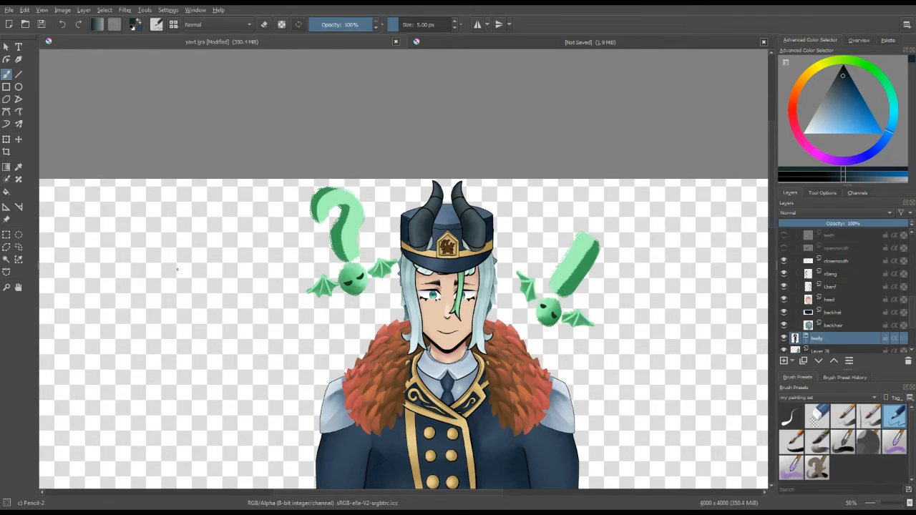
click(829, 299)
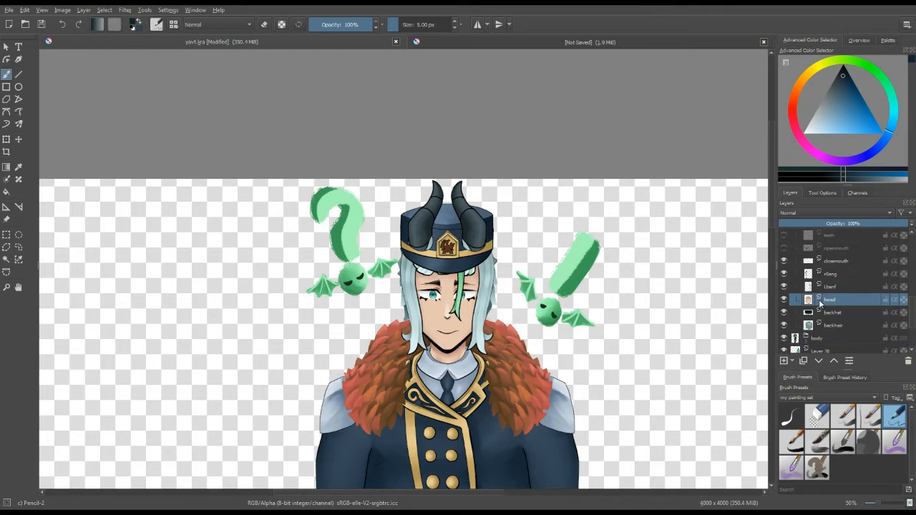
drag(152, 277, 190, 236)
drag(166, 280, 188, 244)
mouse_move(240, 281)
mouse_down()
mouse_move(226, 252)
mouse_move(230, 280)
mouse_up()
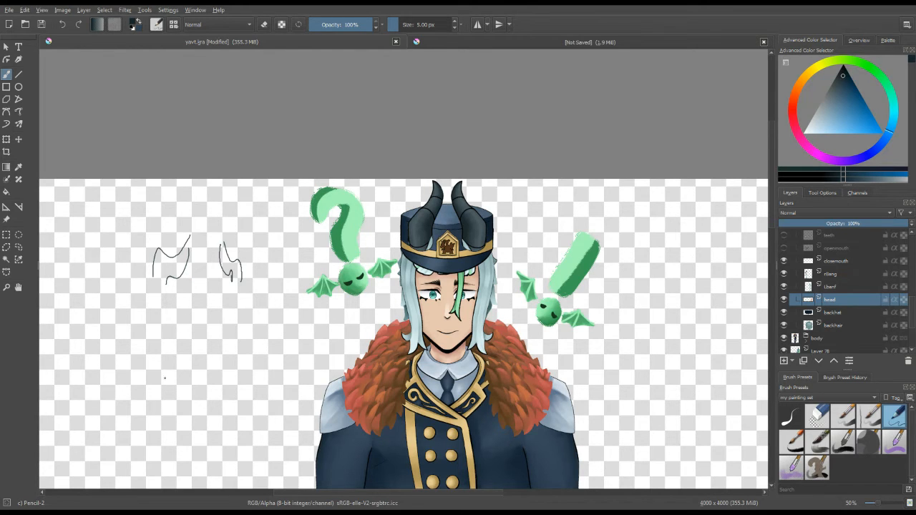
mouse_move(164, 377)
mouse_down()
mouse_move(159, 322)
mouse_move(144, 297)
mouse_move(171, 322)
mouse_move(173, 374)
mouse_move(208, 376)
mouse_move(230, 294)
mouse_up()
drag(229, 296, 197, 377)
- Undo all the freehand strokes sketched on the head layer
click(62, 25)
click(63, 25)
click(62, 26)
click(63, 25)
click(63, 26)
click(63, 27)
click(63, 26)
click(63, 26)
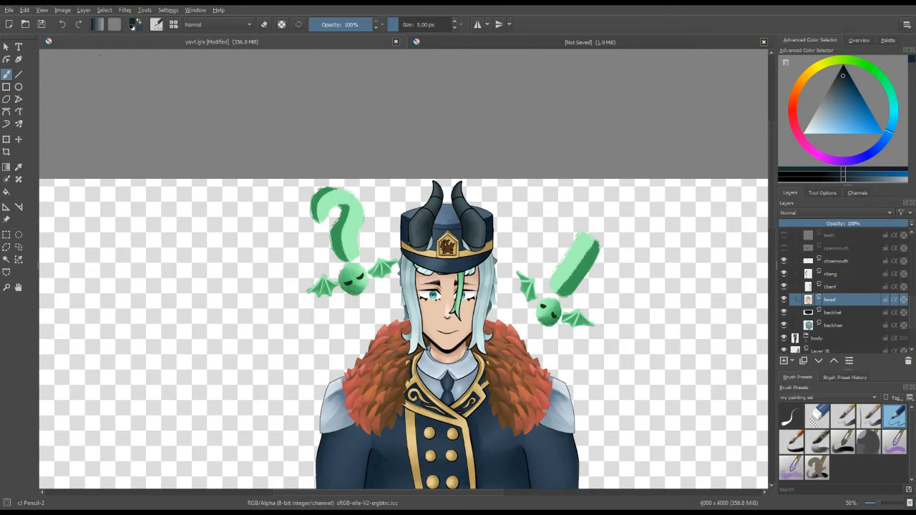
- Toggle Layer 49, Layer 48 and Layer 47 of the Rhorn group off and on individually to check each horn piece
scroll(837, 273, up, 5)
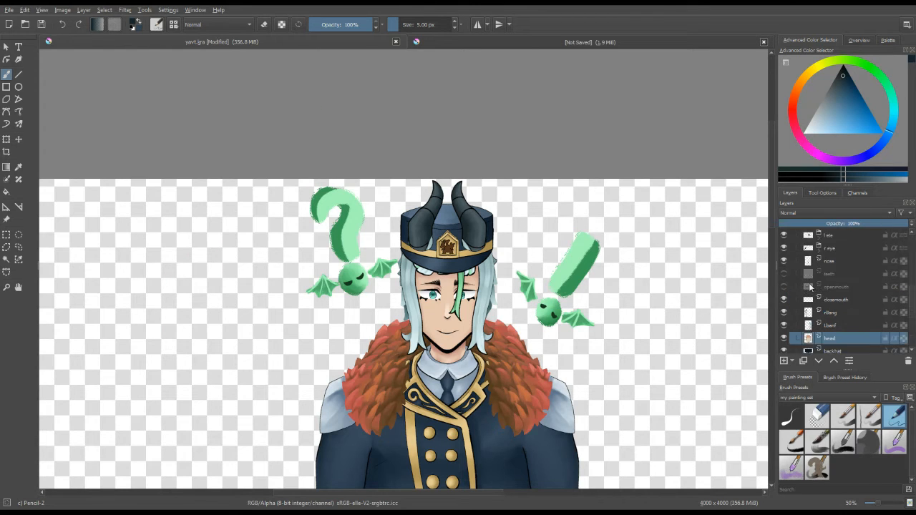
click(782, 301)
click(783, 300)
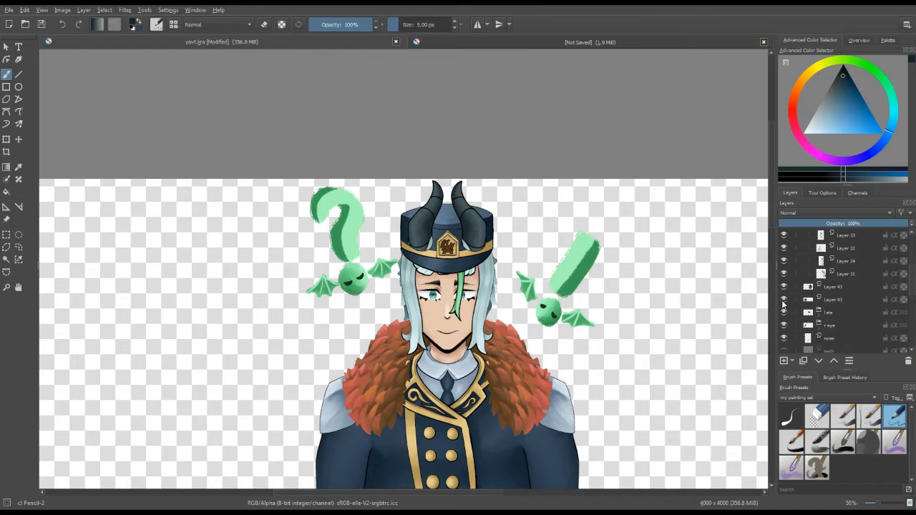
scroll(783, 297, up, 3)
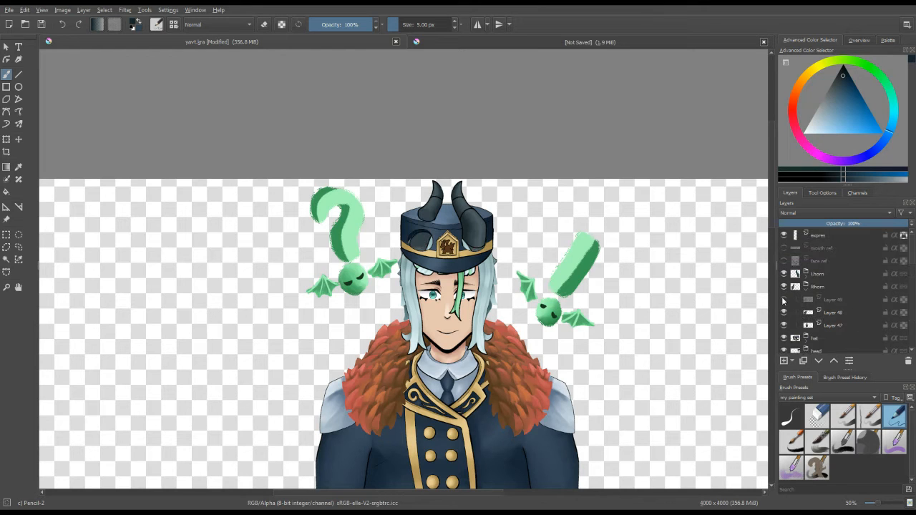
click(782, 301)
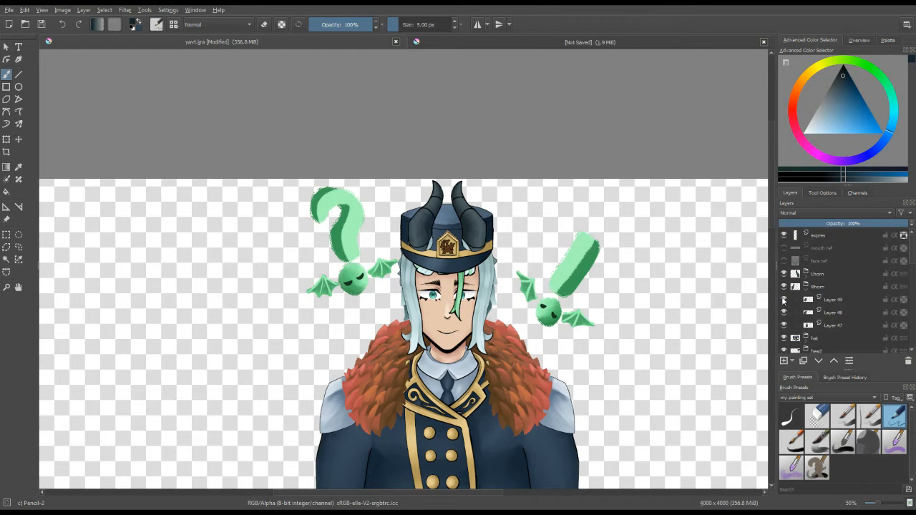
click(783, 312)
click(782, 312)
click(783, 325)
click(783, 324)
- Toggle the head group off and on to check the neck and fur collar drawn behind it
scroll(532, 226, down, 3)
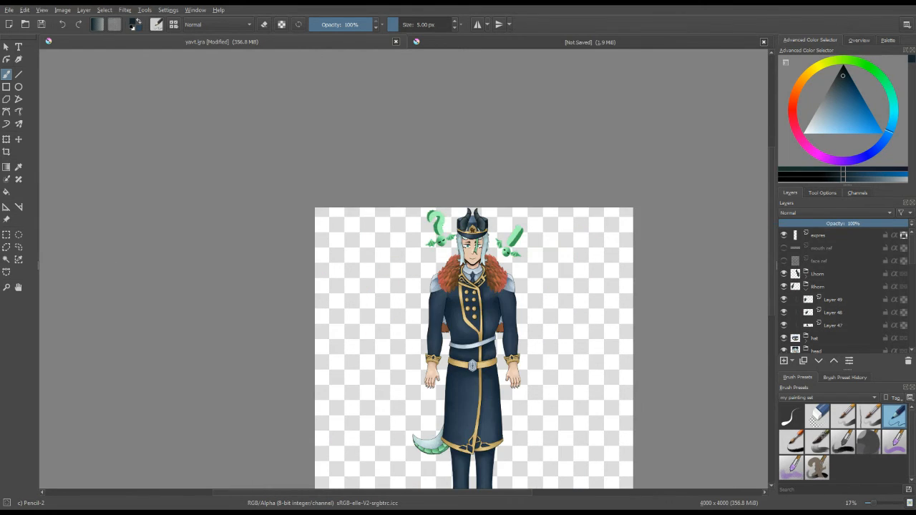
scroll(458, 291, down, 1)
scroll(494, 460, up, 1)
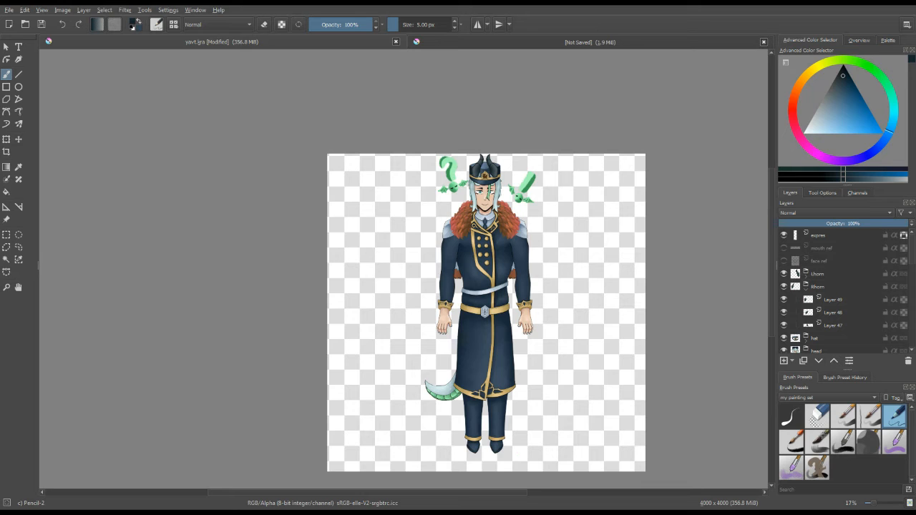
scroll(478, 206, up, 1)
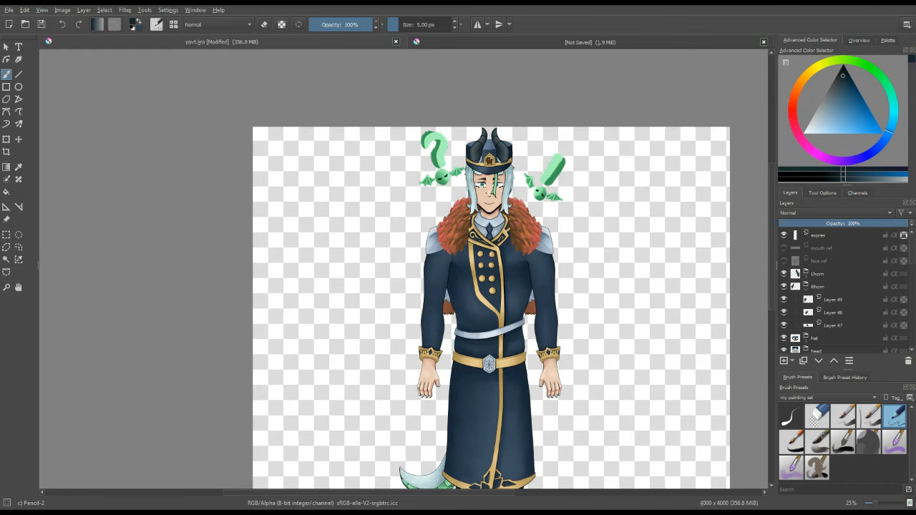
scroll(500, 158, up, 2)
scroll(844, 299, down, 3)
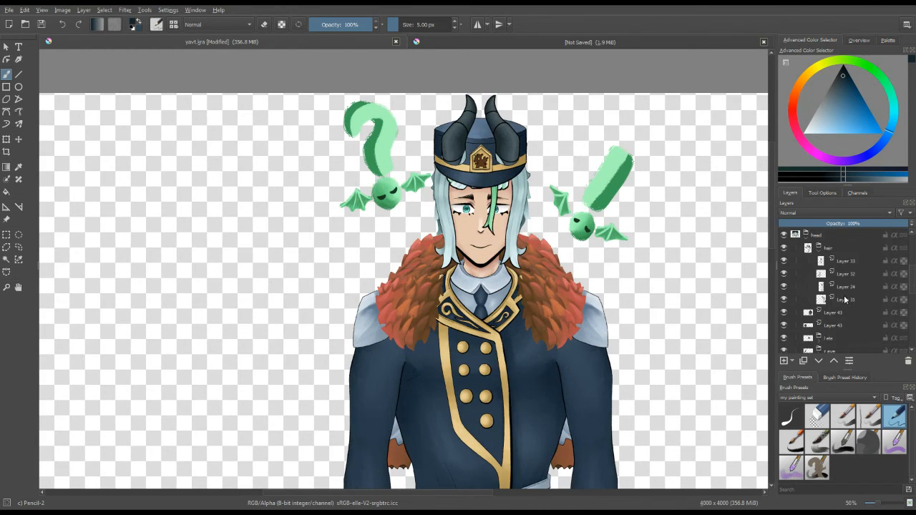
scroll(844, 299, up, 3)
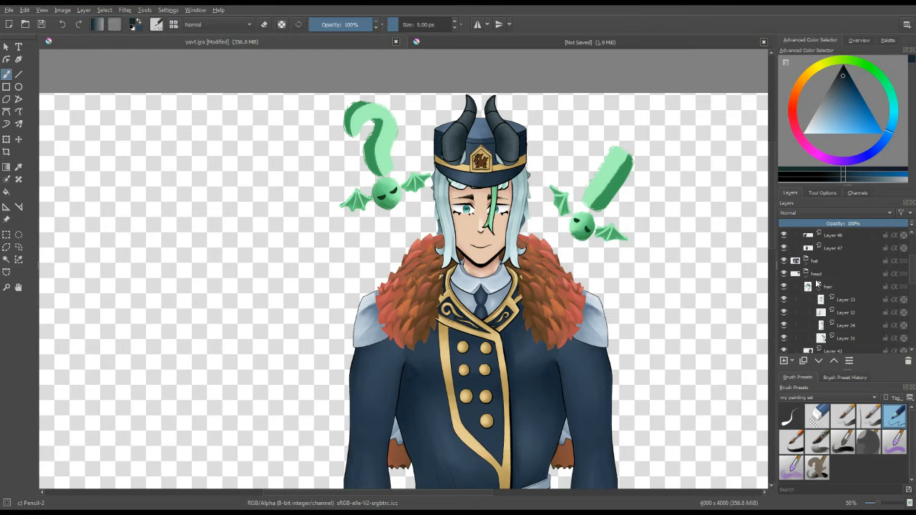
click(783, 273)
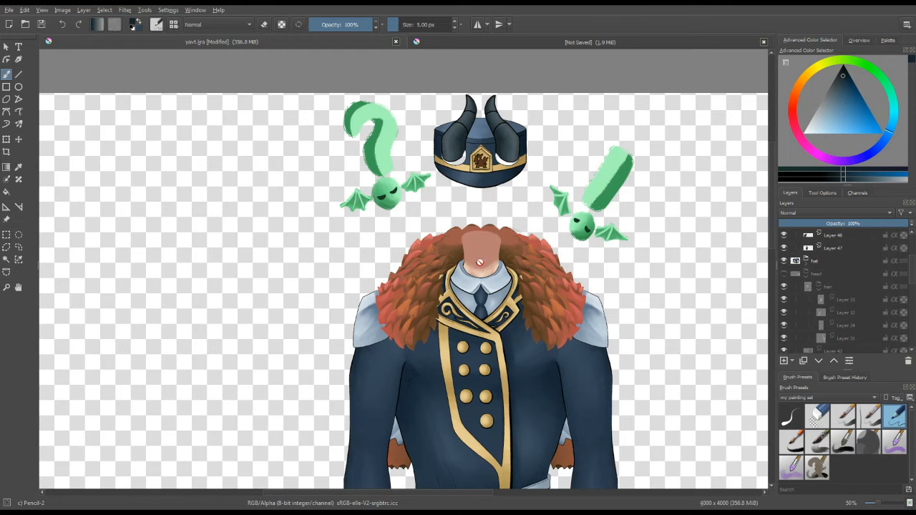
click(783, 273)
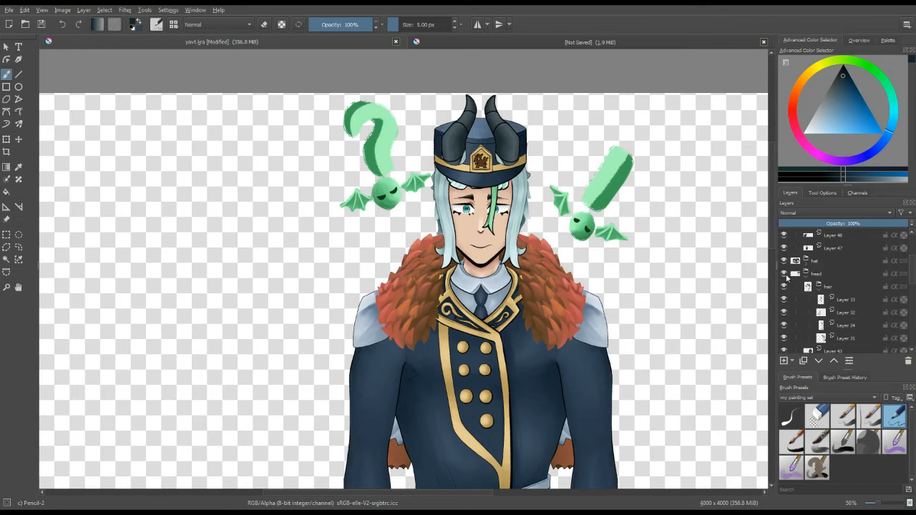
- Switch to the unsaved notes document and examine the Void space sketches
click(535, 37)
scroll(537, 251, down, 2)
scroll(395, 85, up, 2)
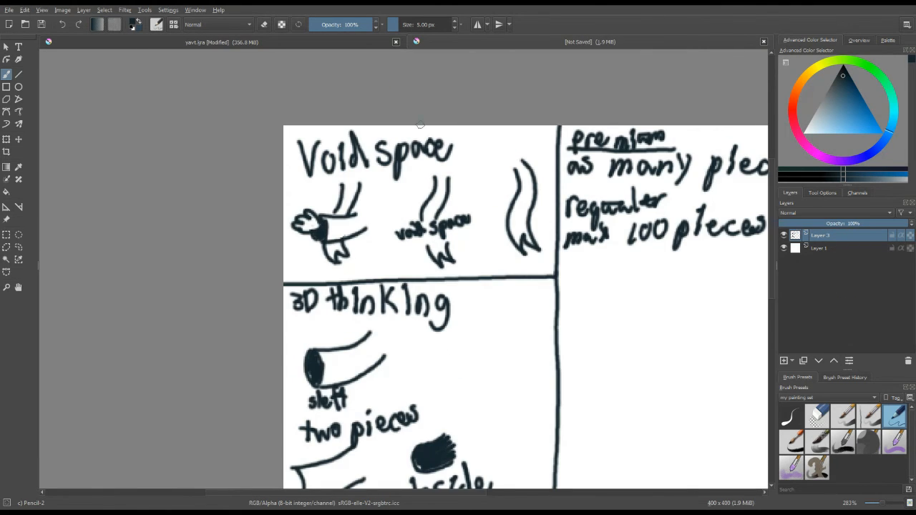
scroll(460, 354, down, 1)
scroll(422, 204, up, 1)
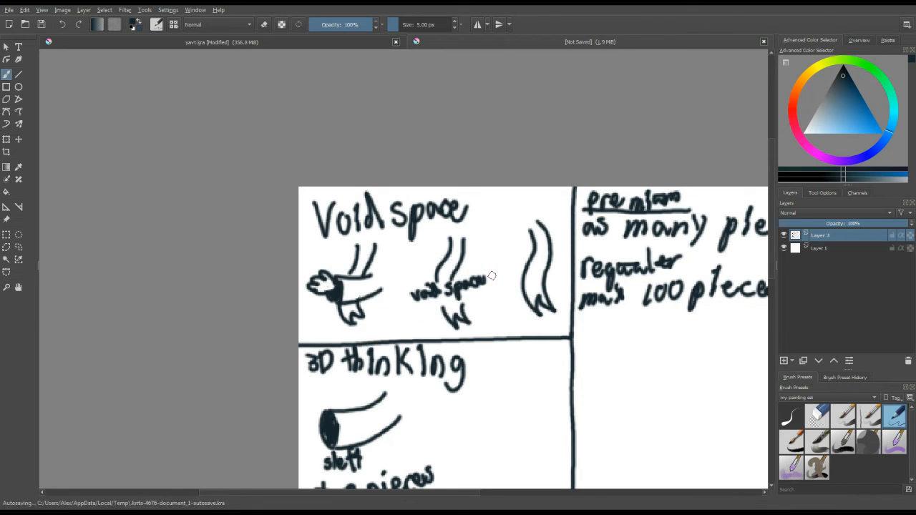
- Return to the character document and examine the full-body illustration from hat to boots
click(357, 46)
scroll(465, 136, down, 3)
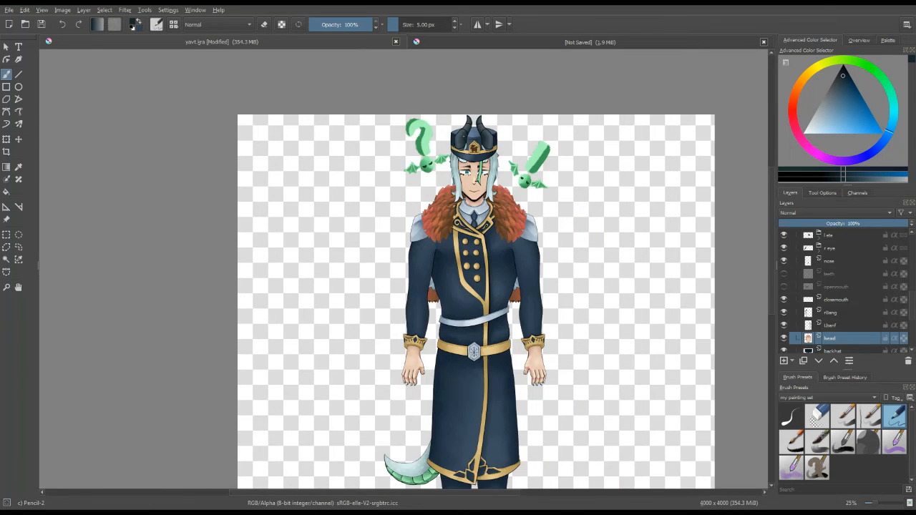
scroll(534, 209, up, 1)
scroll(520, 205, down, 1)
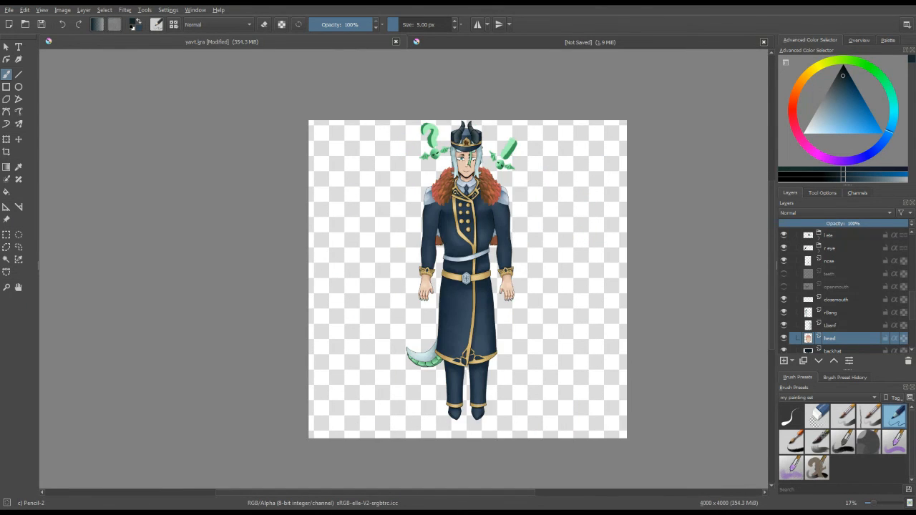
scroll(521, 205, up, 1)
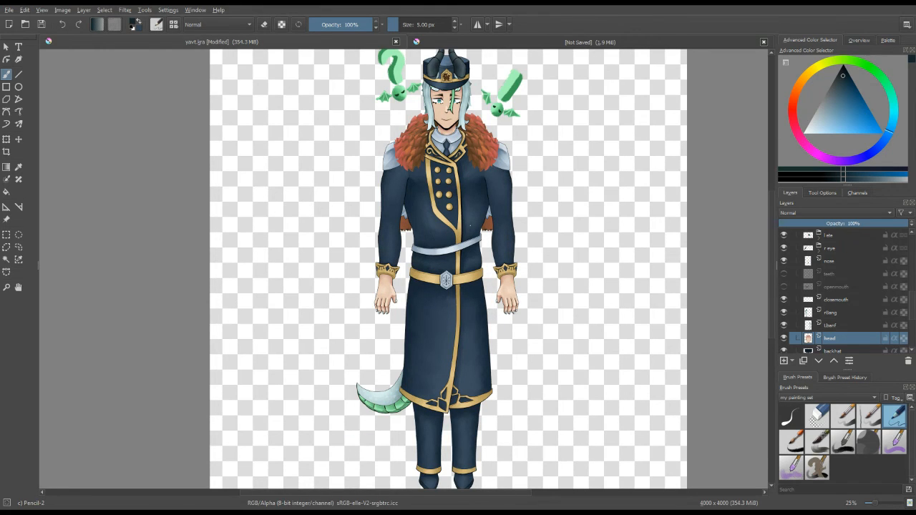
scroll(470, 218, down, 1)
scroll(809, 285, up, 4)
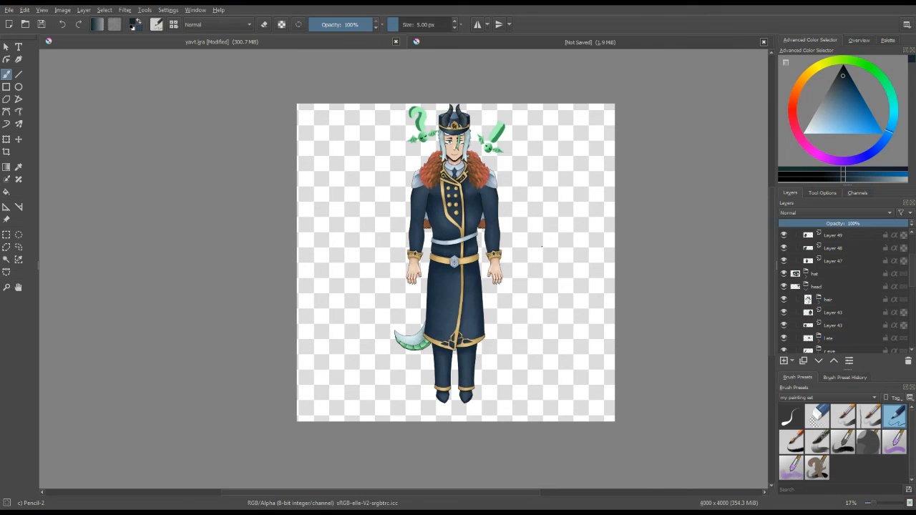
scroll(542, 246, up, 1)
scroll(540, 249, down, 1)
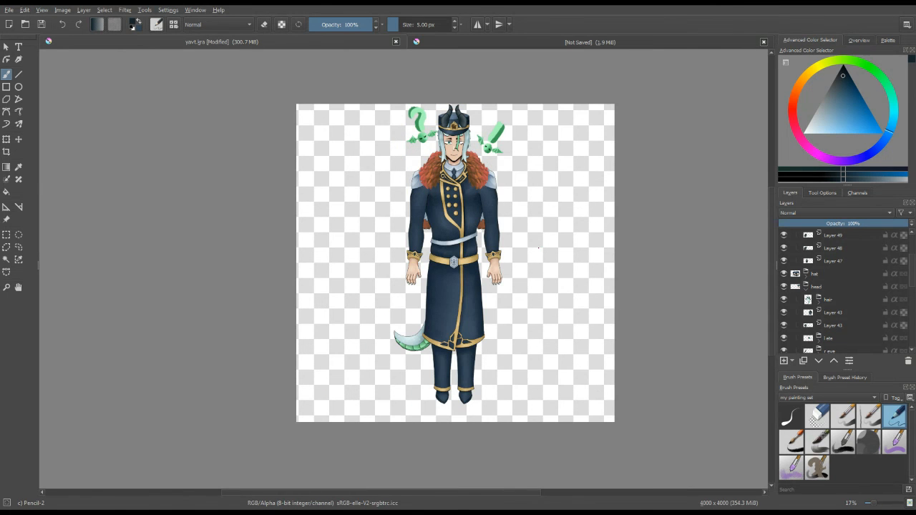